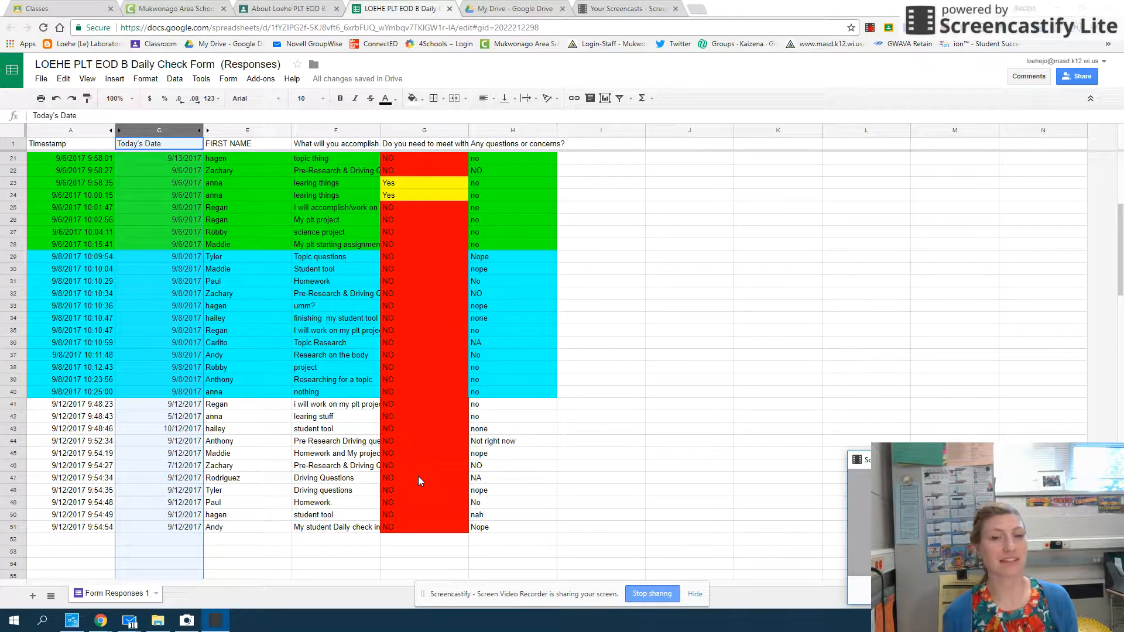
- Widen column G so the full "Do you need to meet with me today?" heading fits
scroll(441, 409, "up", 6)
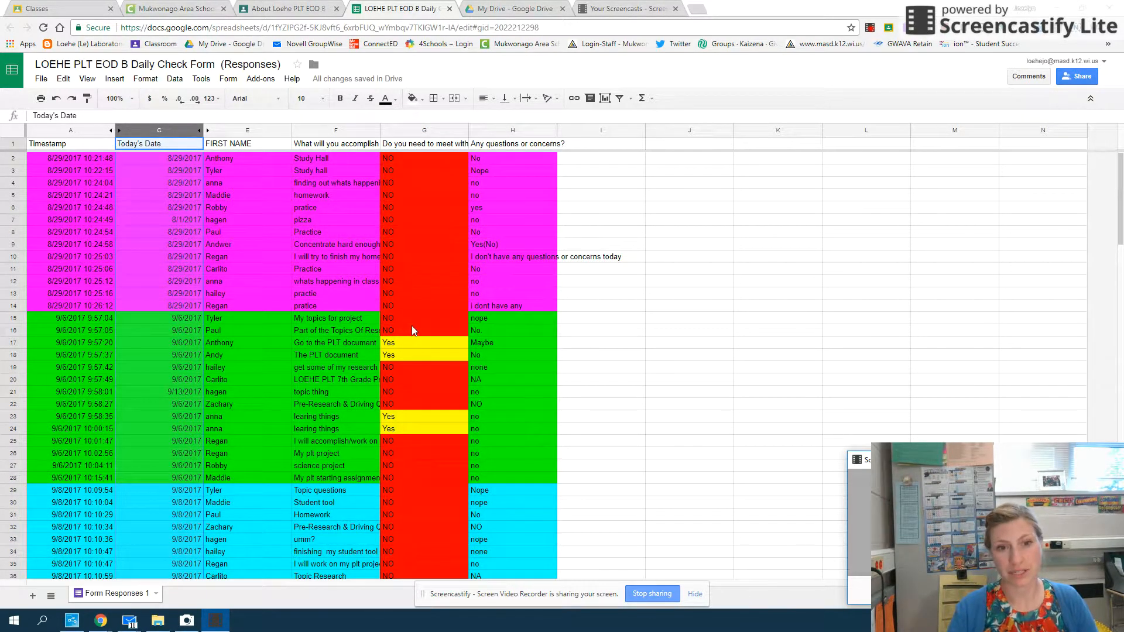
scroll(419, 338, "down", 5)
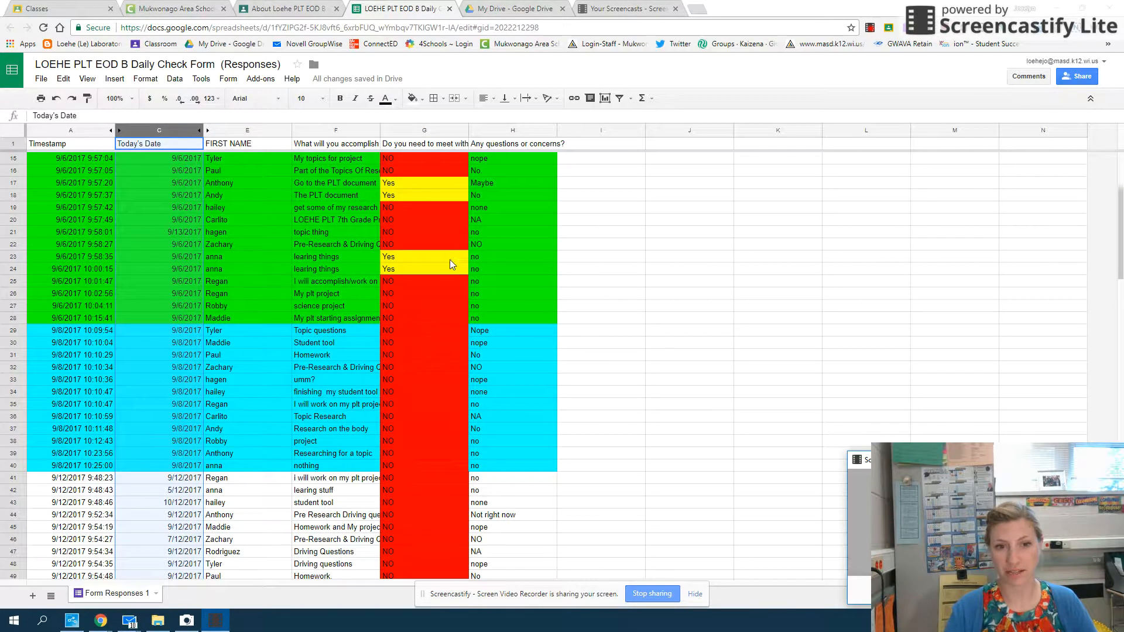
scroll(450, 255, "up", 3)
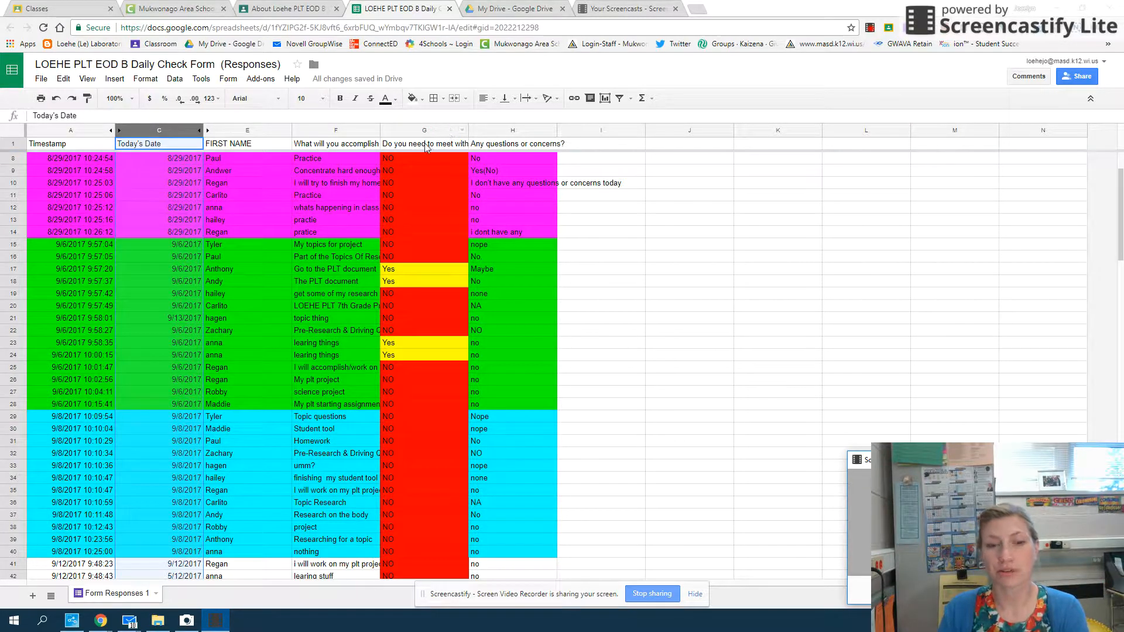
left_click_drag(469, 130, 551, 125)
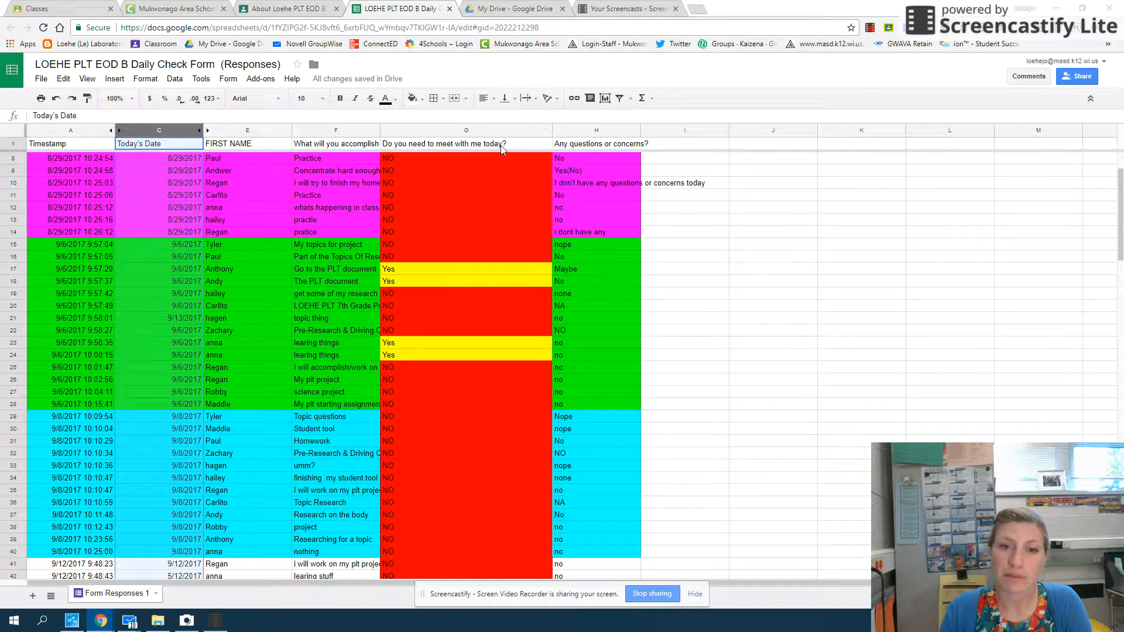
- Remove the "NO" and "Yes" conditional formatting rules from the "Do you need to meet with me today?" column
left_click(546, 132)
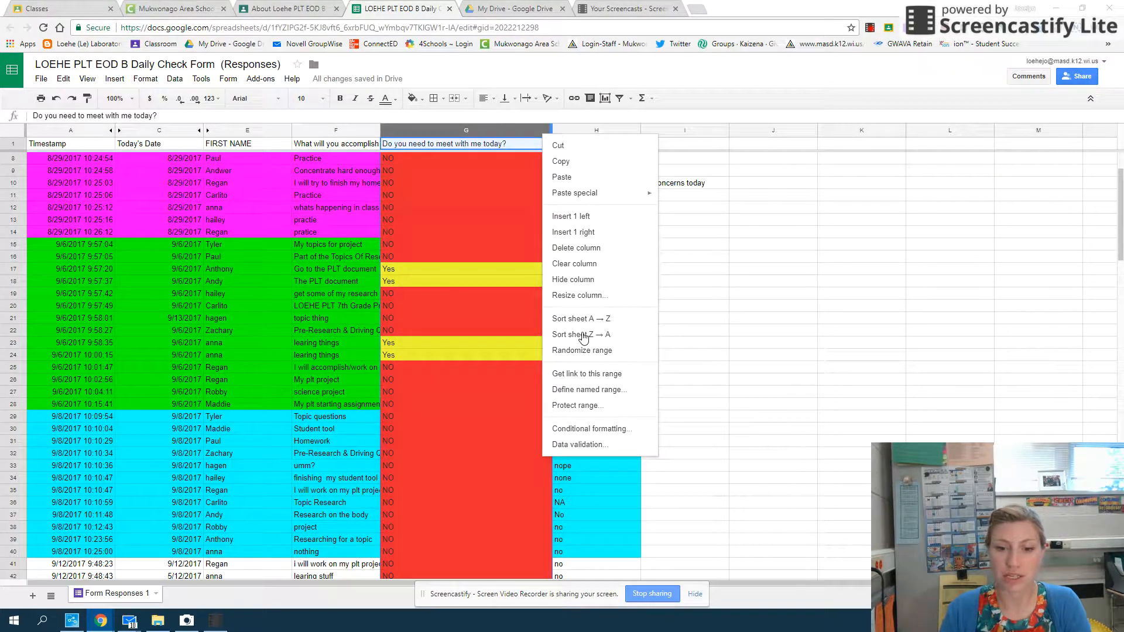
left_click(581, 430)
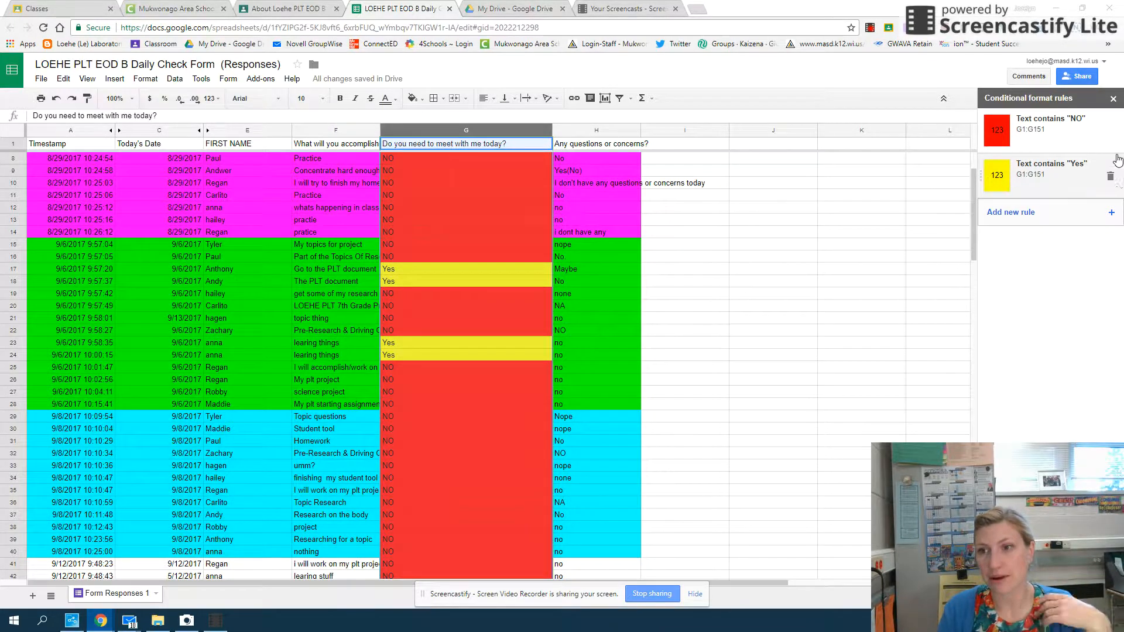
left_click(1111, 131)
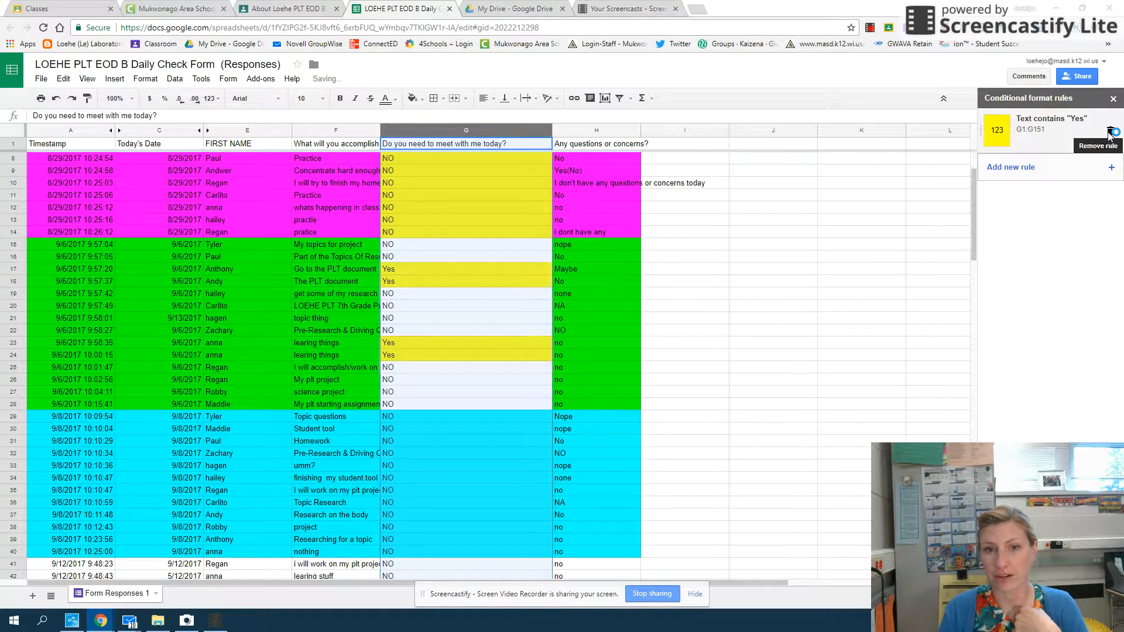
left_click(1111, 131)
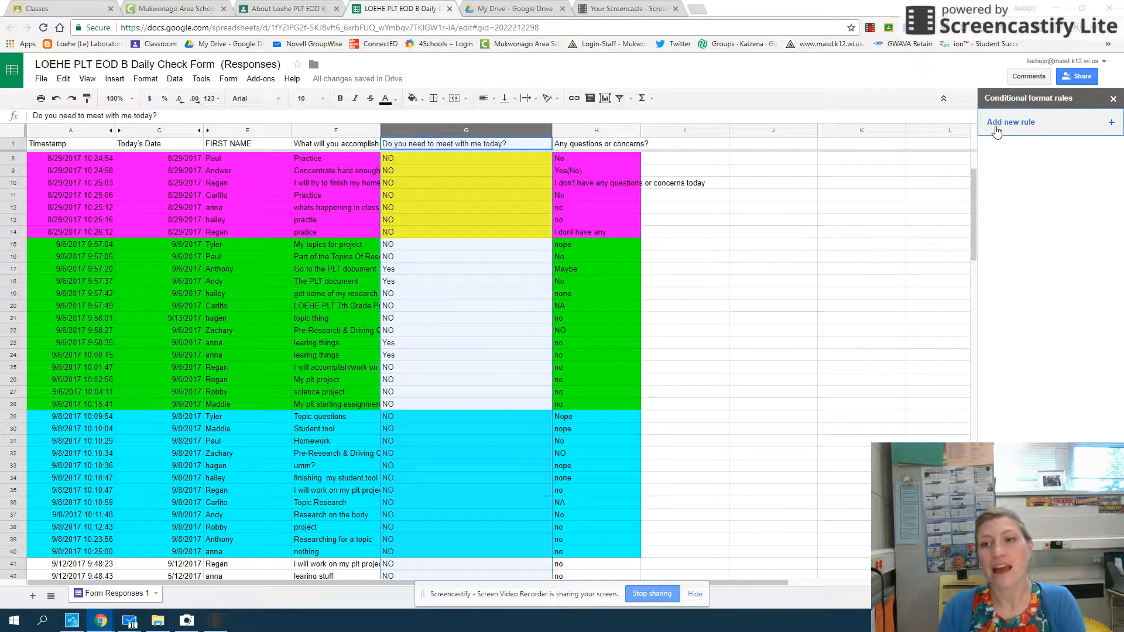
- Start a new conditional formatting rule for G1:G151 that applies when the text contains "NO"
left_click(1112, 130)
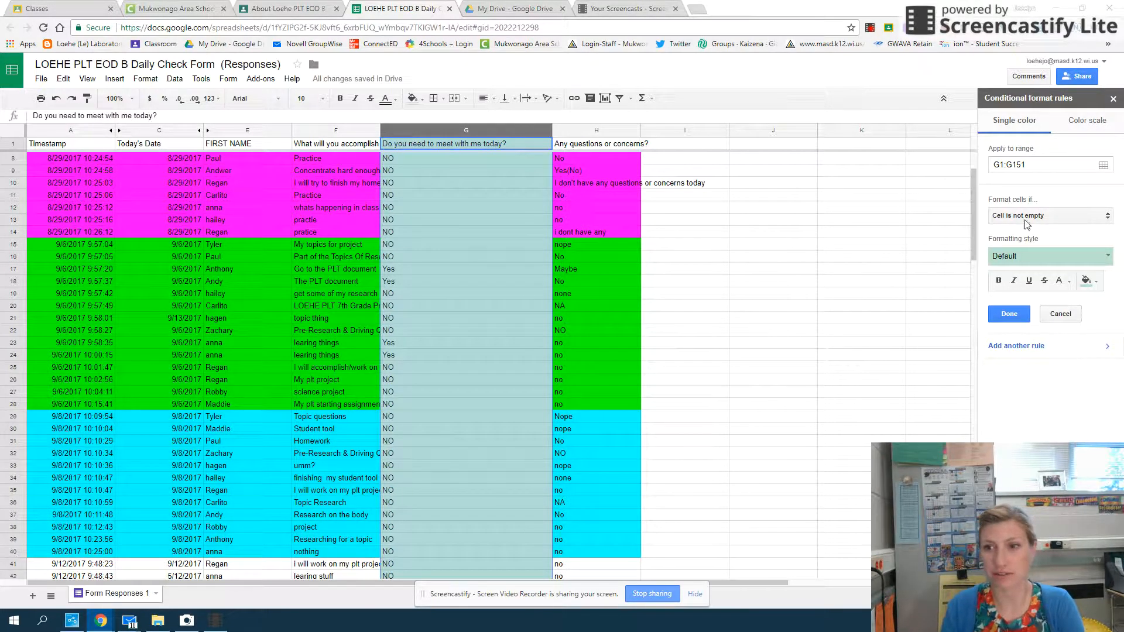
left_click(1065, 216)
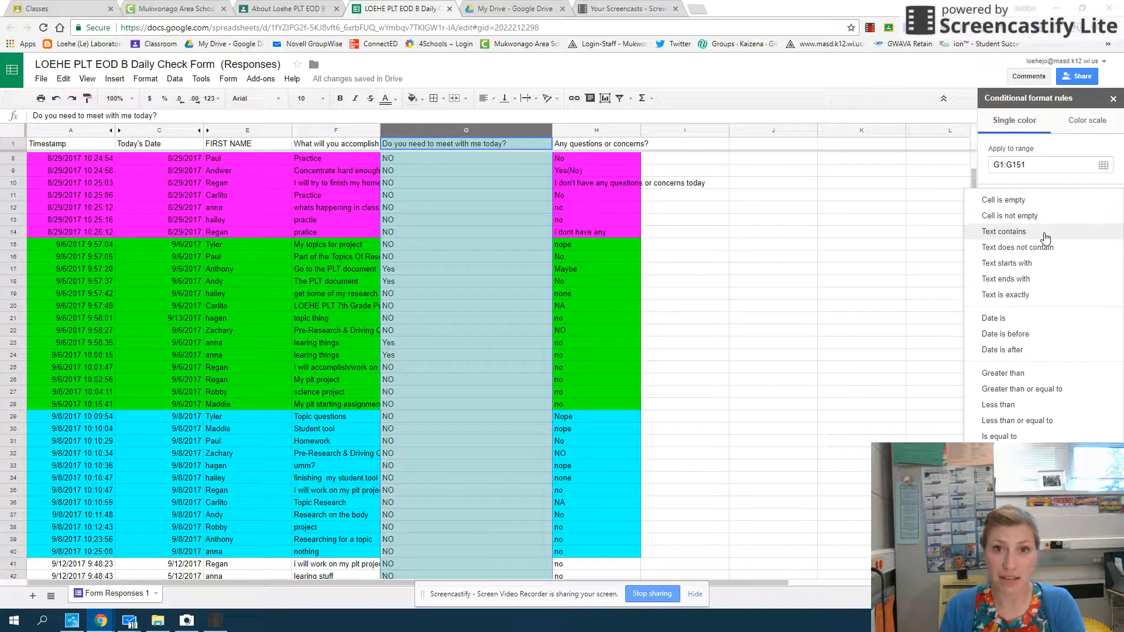
left_click(1084, 144)
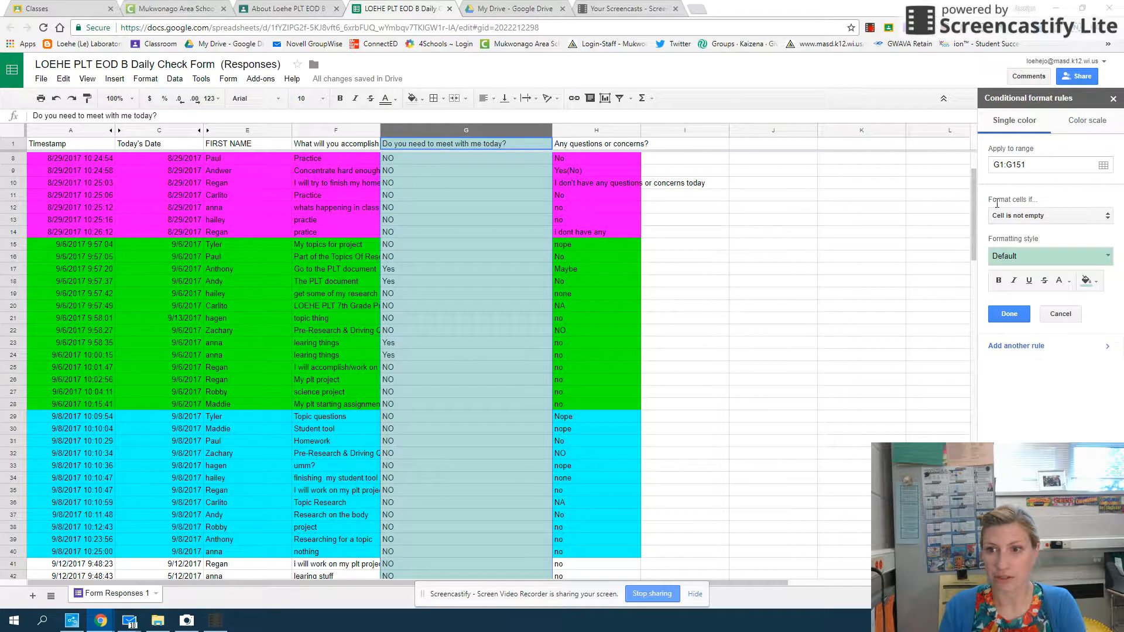
left_click(1036, 216)
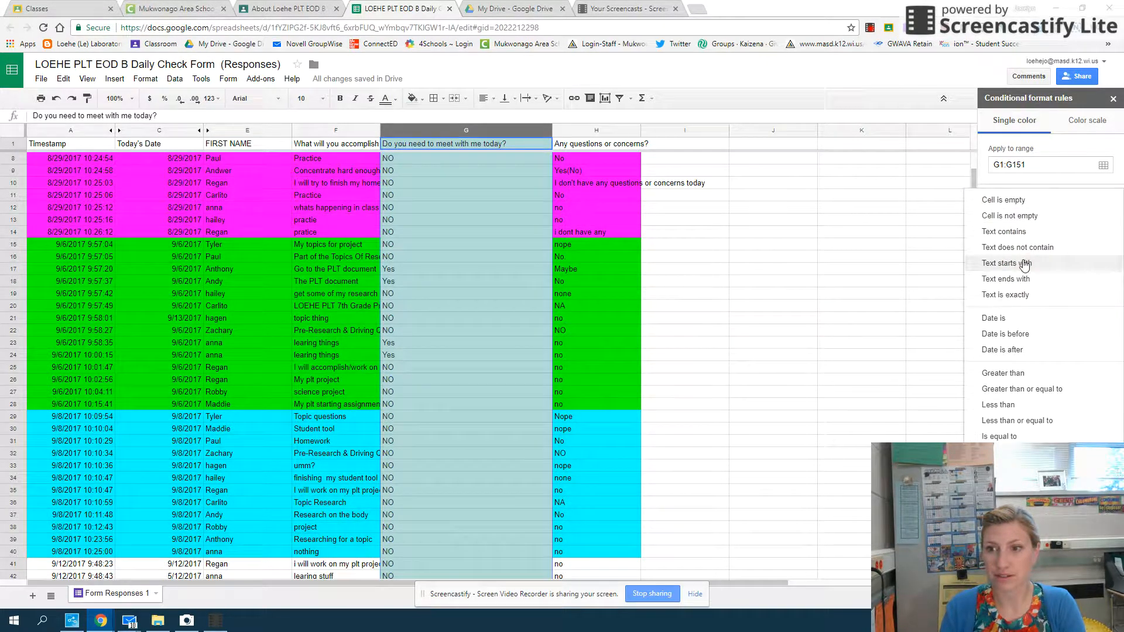
left_click(1022, 233)
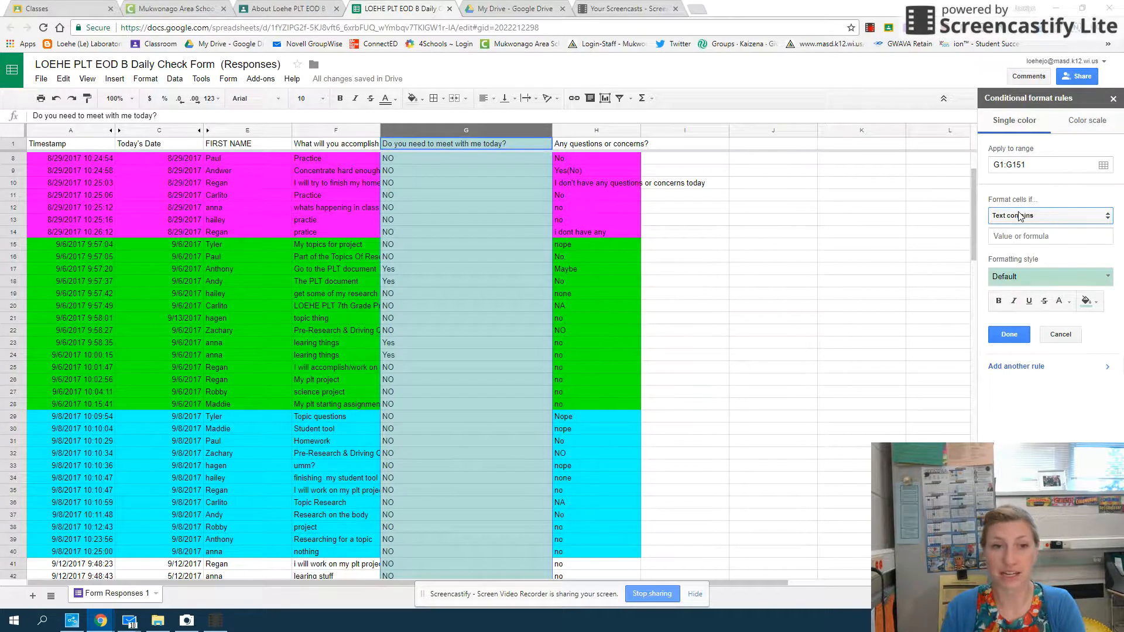
left_click(1035, 237)
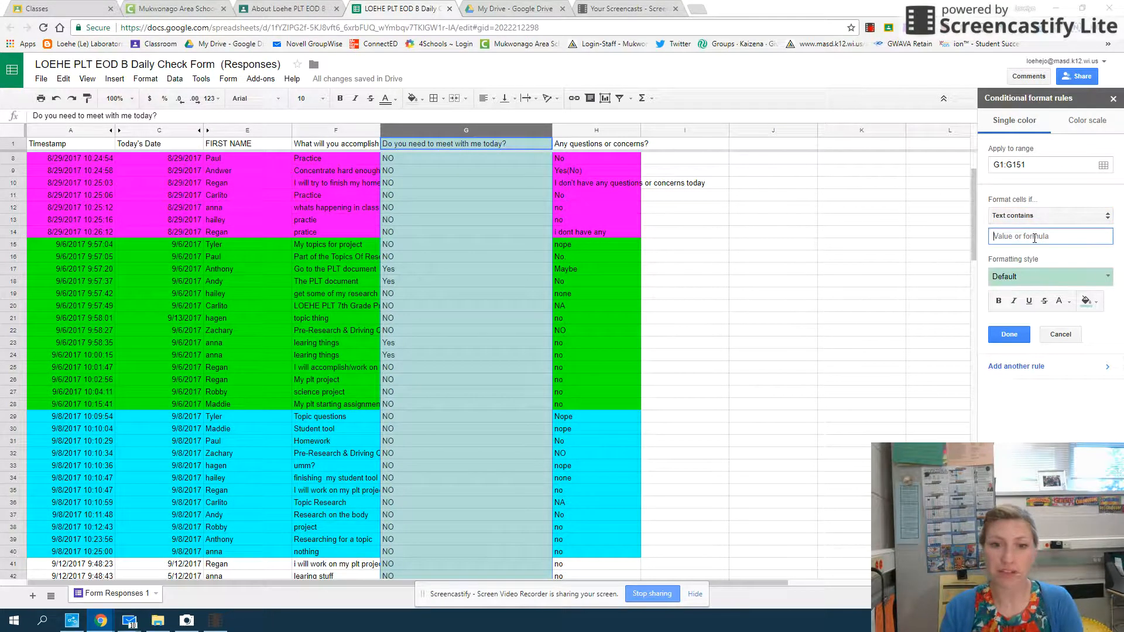
type("NO")
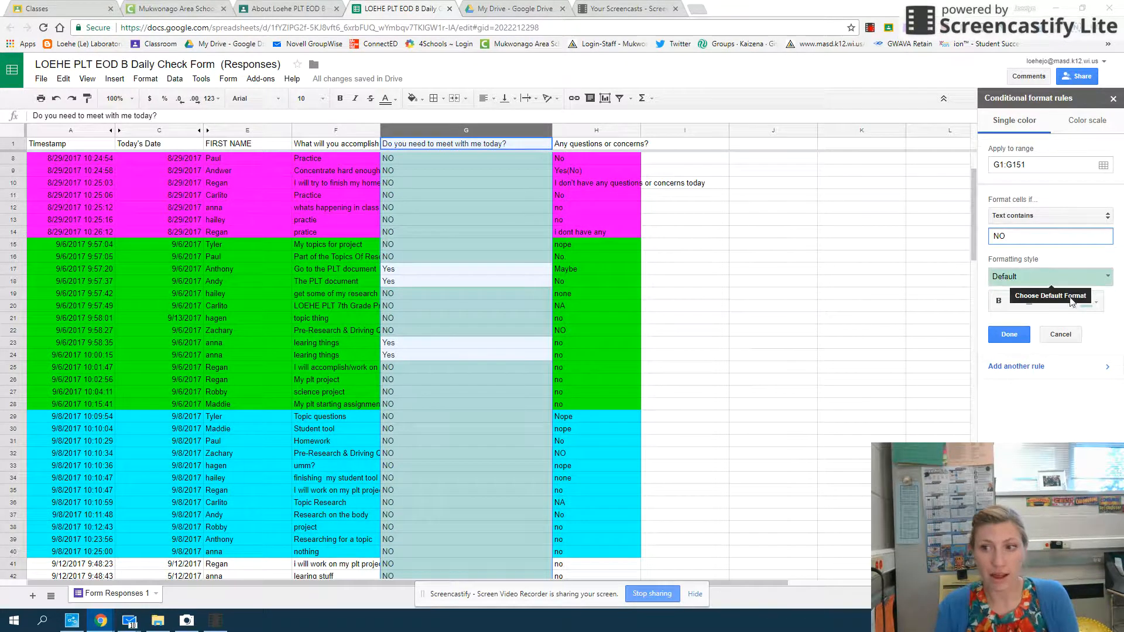
- Give the "NO" rule a bright red fill and save it
left_click(1097, 279)
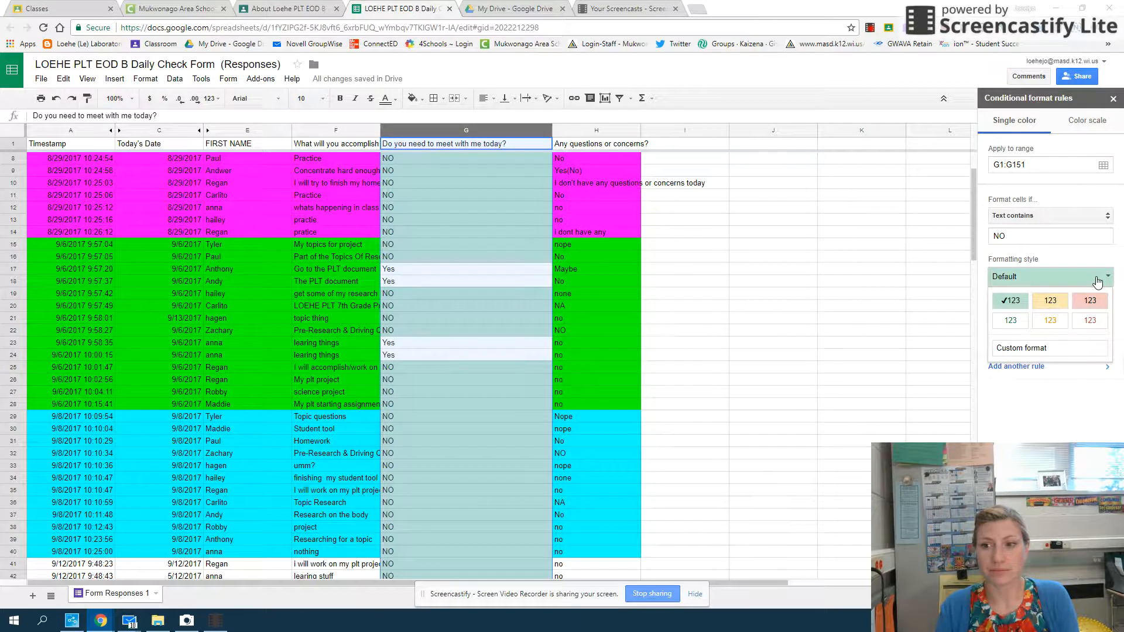
left_click(1041, 286)
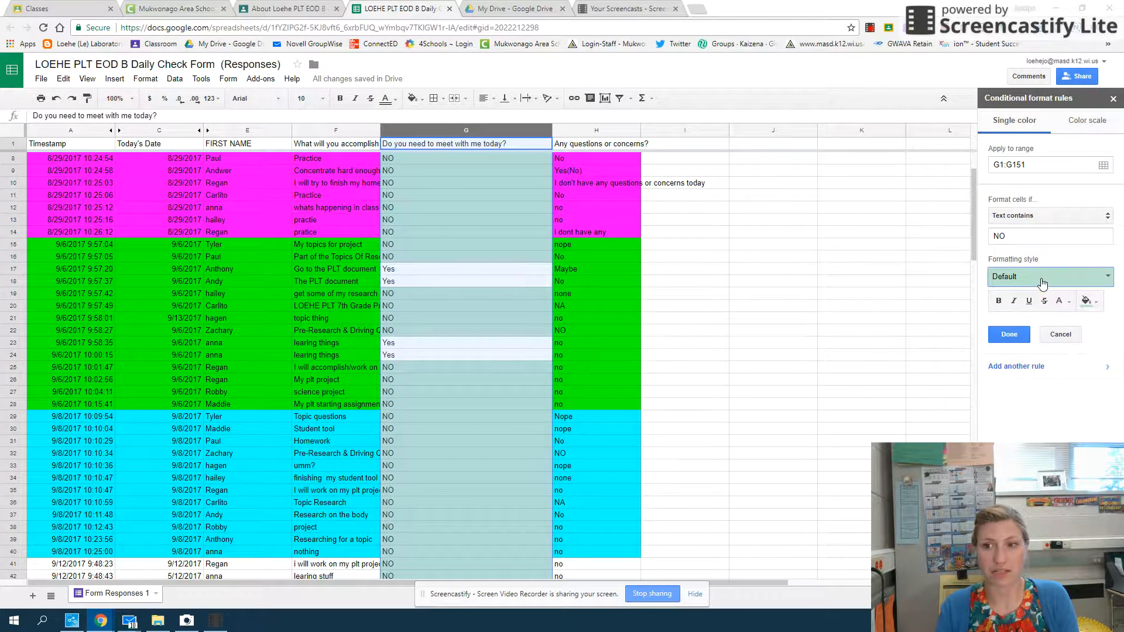
left_click(1096, 303)
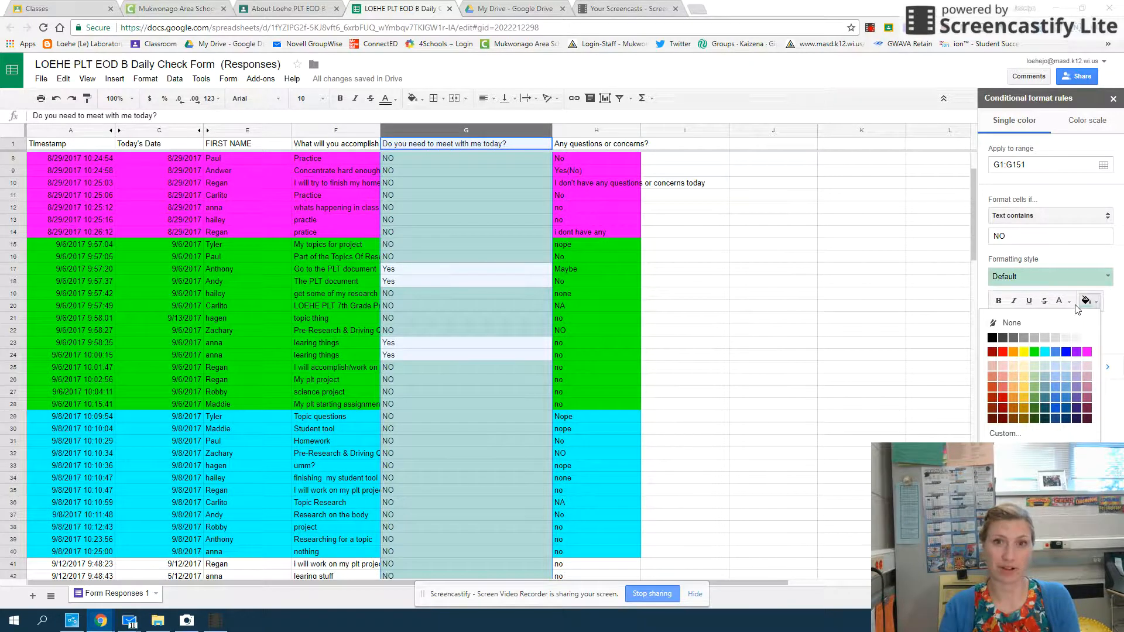
left_click(1004, 352)
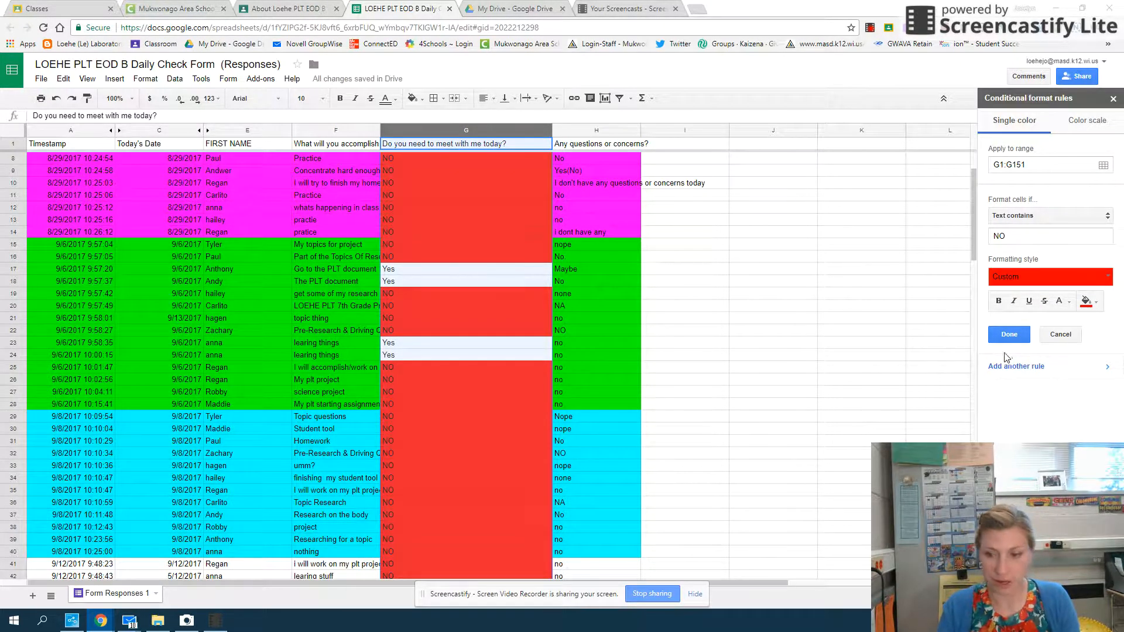
left_click(1008, 338)
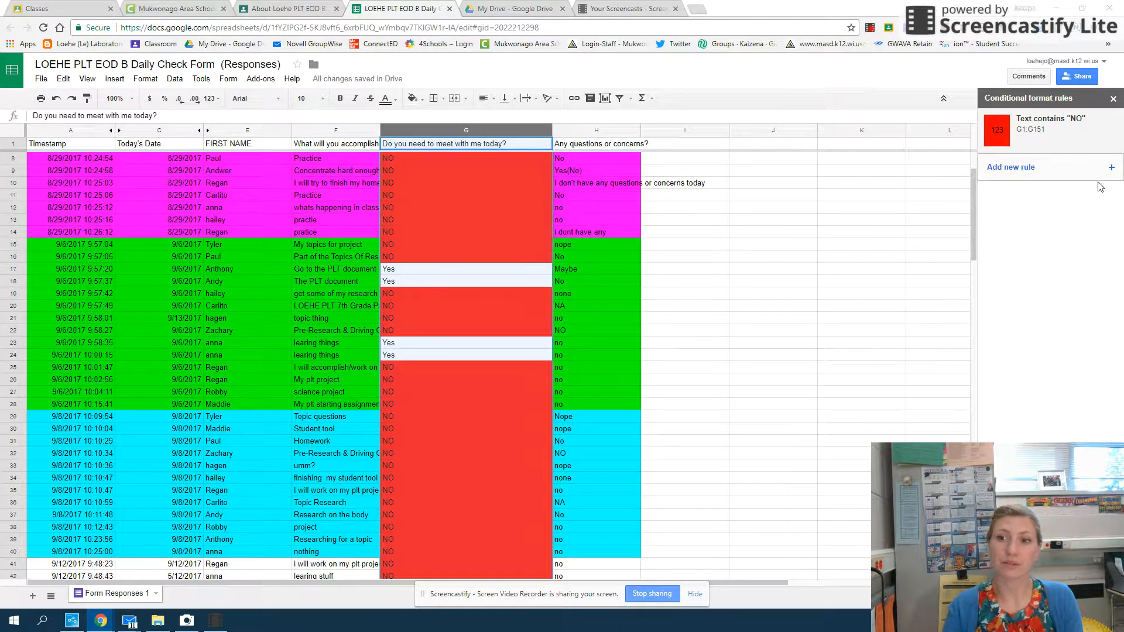
- Add a second rule for G1:G151 that fills cells green when the text contains "Yes", and close the formatting rules
left_click(996, 174)
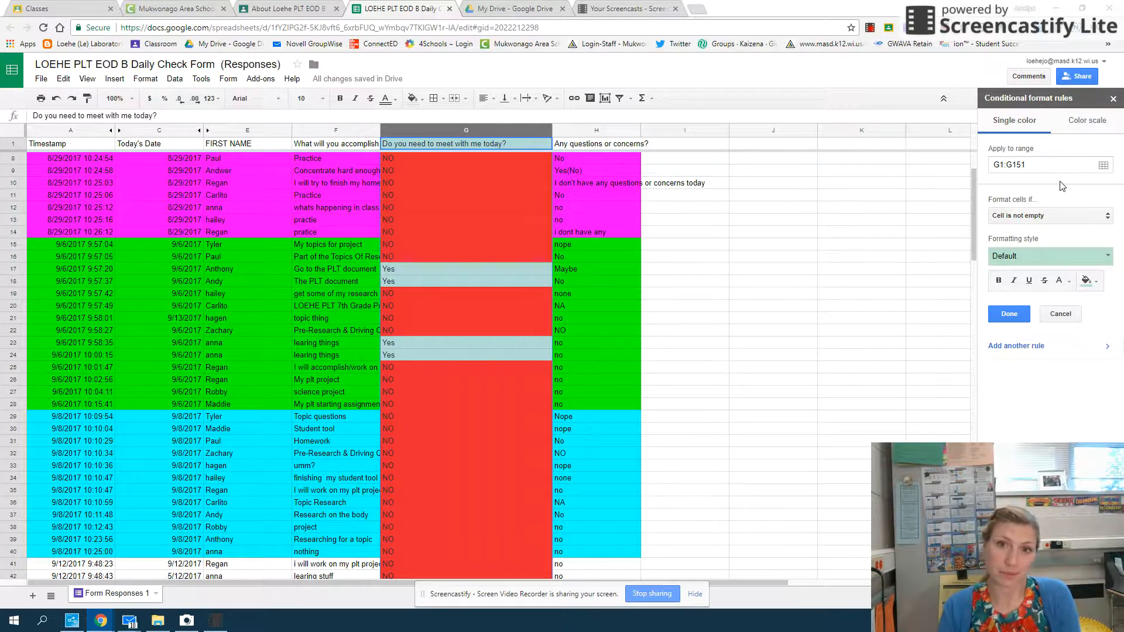
left_click(1065, 216)
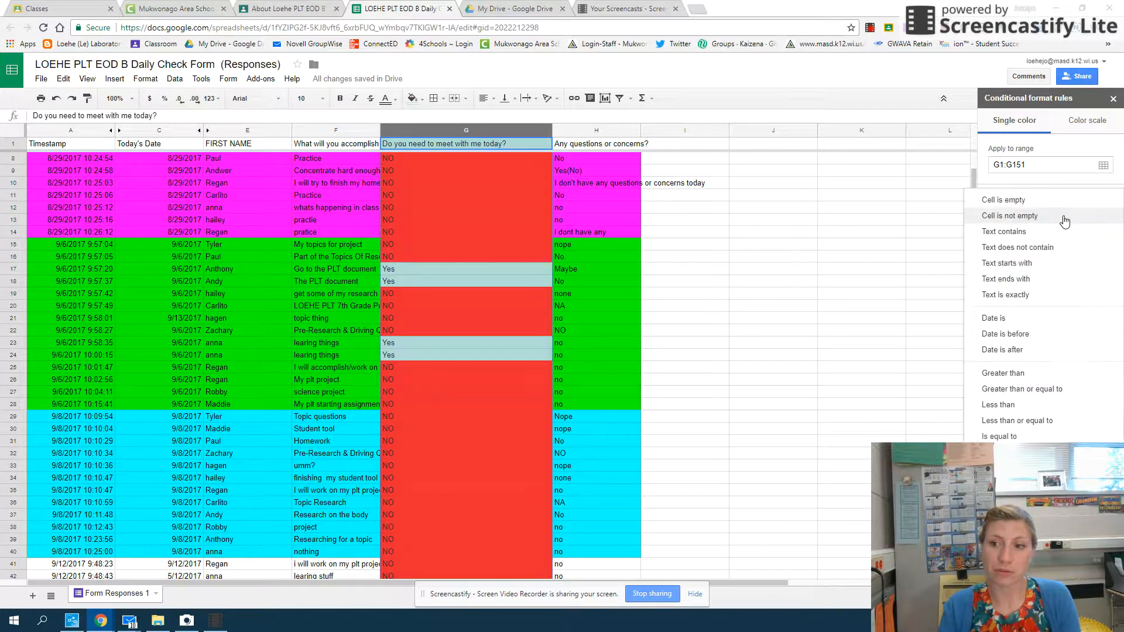
left_click(1030, 232)
type("Yes")
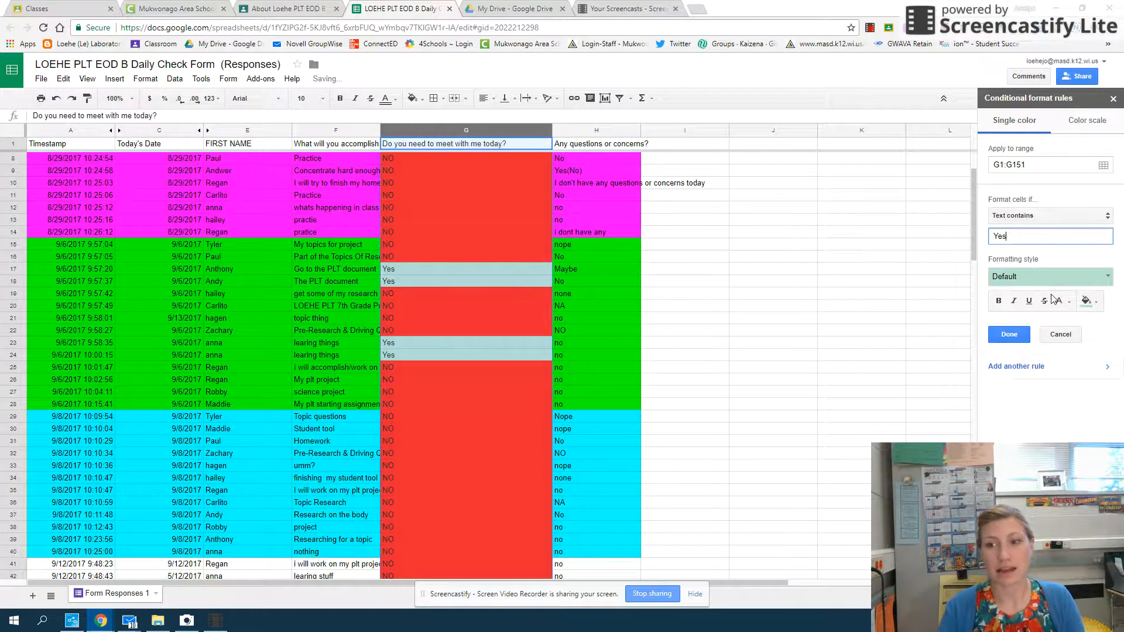
left_click(1091, 301)
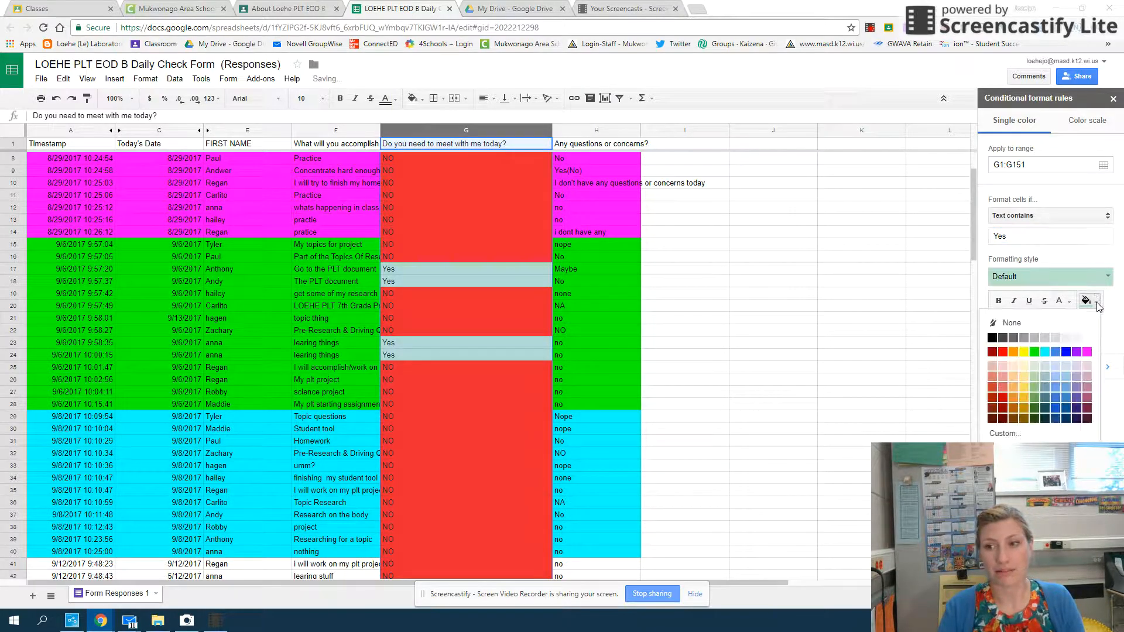
left_click(1035, 352)
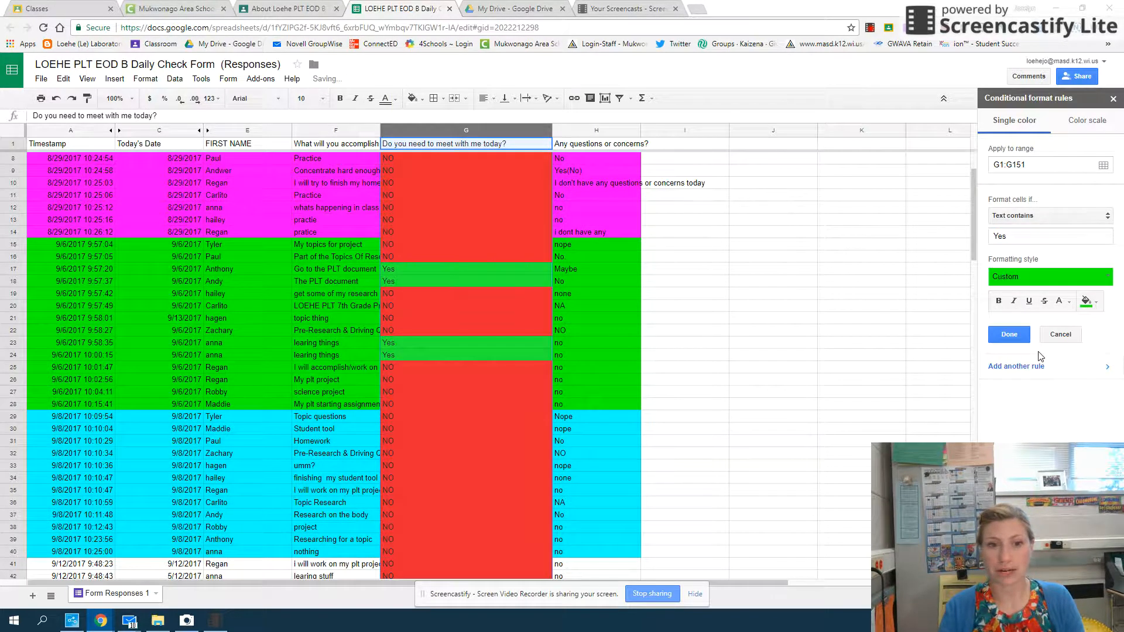
left_click(999, 339)
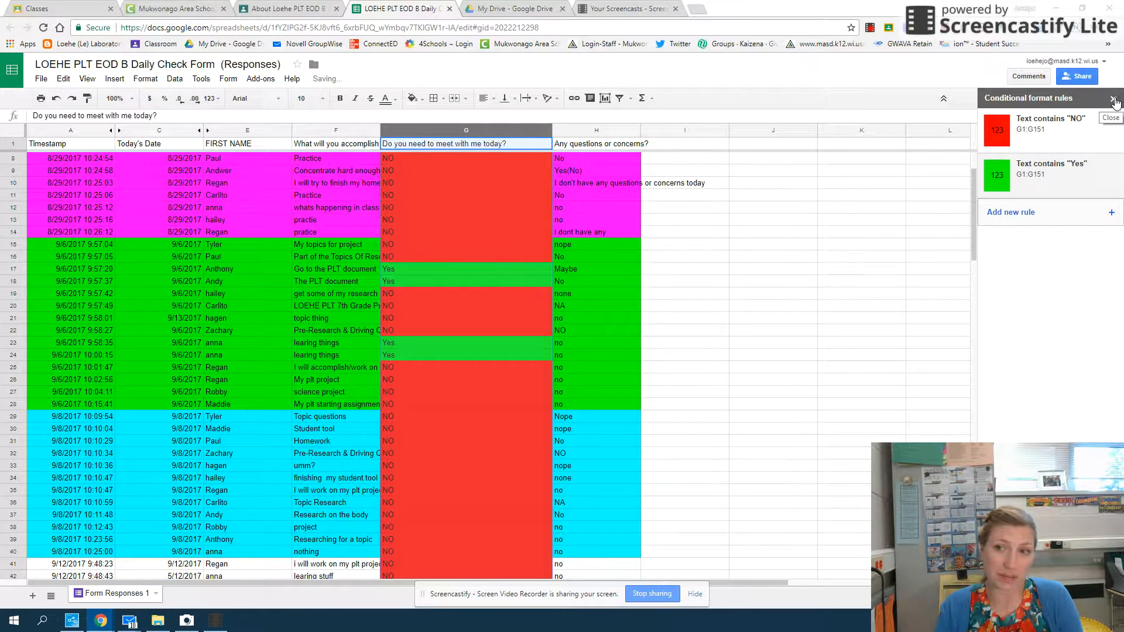
left_click(1114, 99)
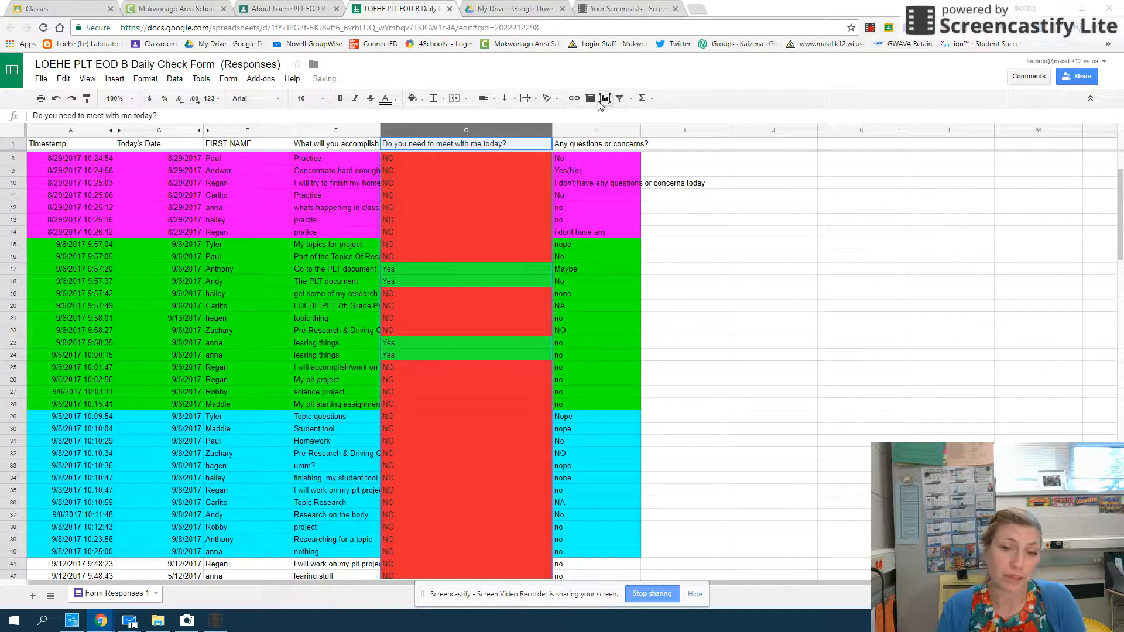
- Widen the "Any questions or concerns?" column and remove its two existing conditional formatting rules
left_click_drag(640, 129, 703, 129)
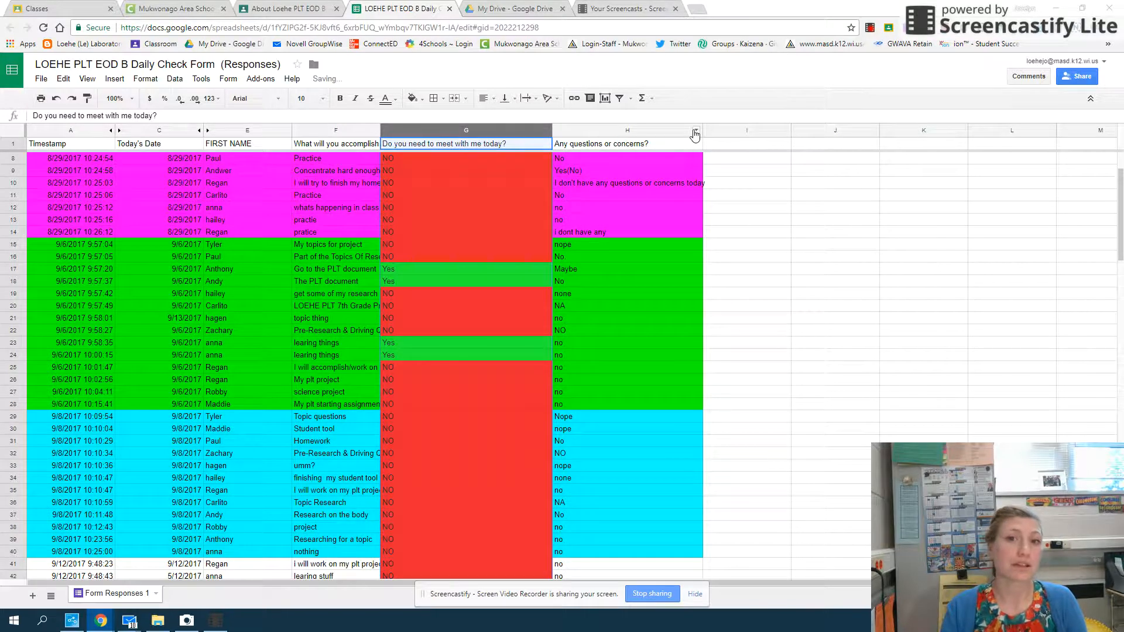
left_click(694, 134)
left_click(696, 132)
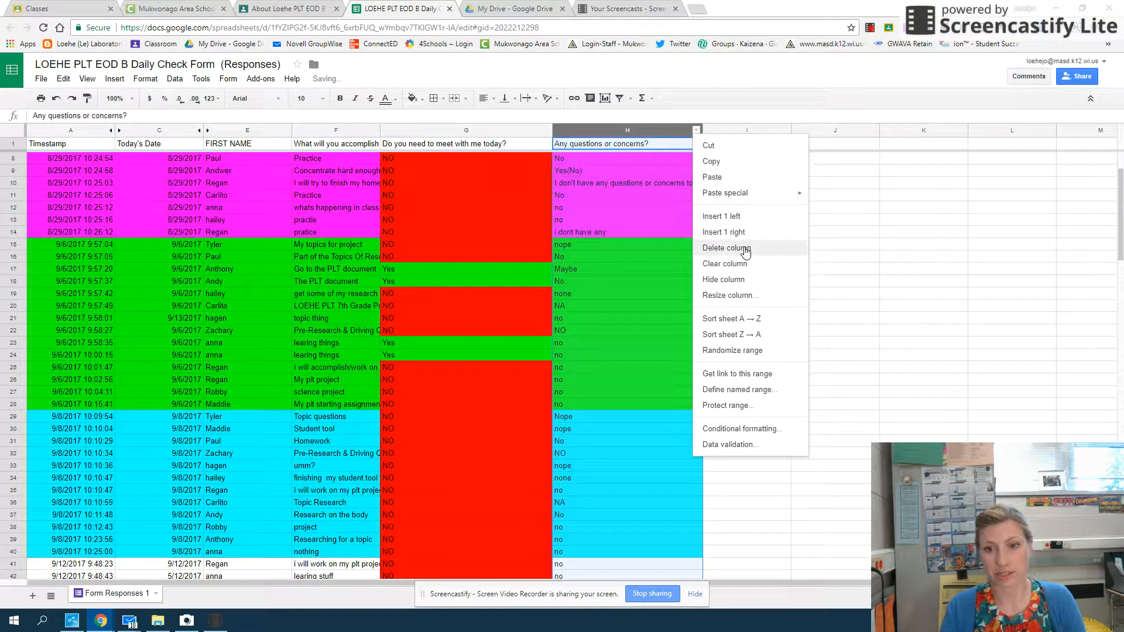
left_click(740, 429)
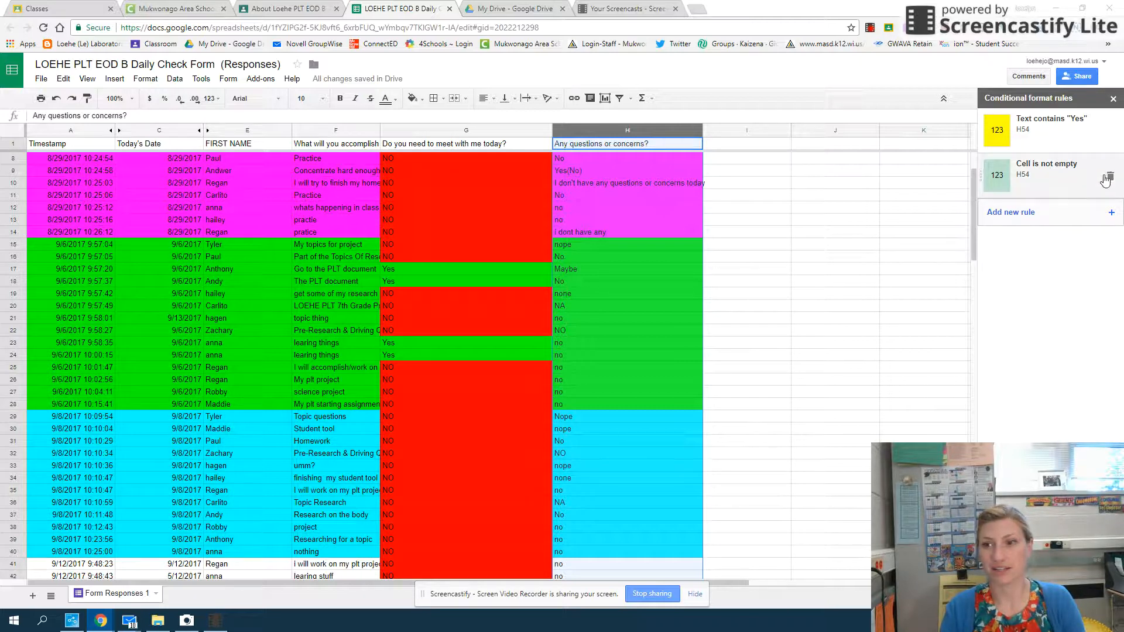
left_click(1111, 175)
left_click(1111, 131)
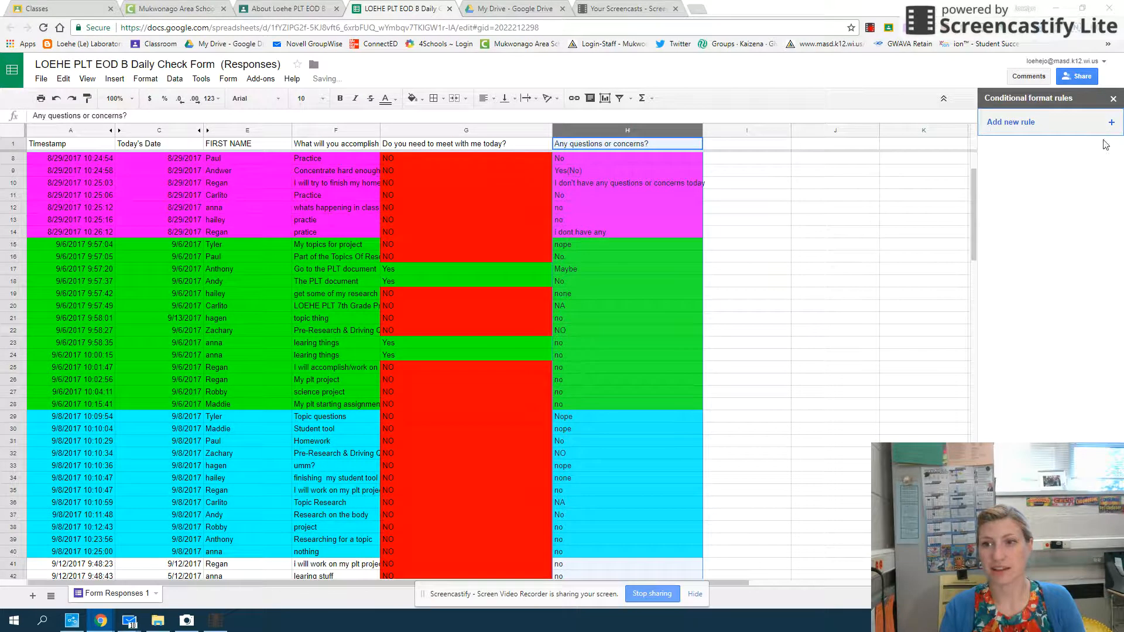
- Start a new conditional formatting rule for H1:H151 that applies when the text starts with "N"
left_click(1082, 124)
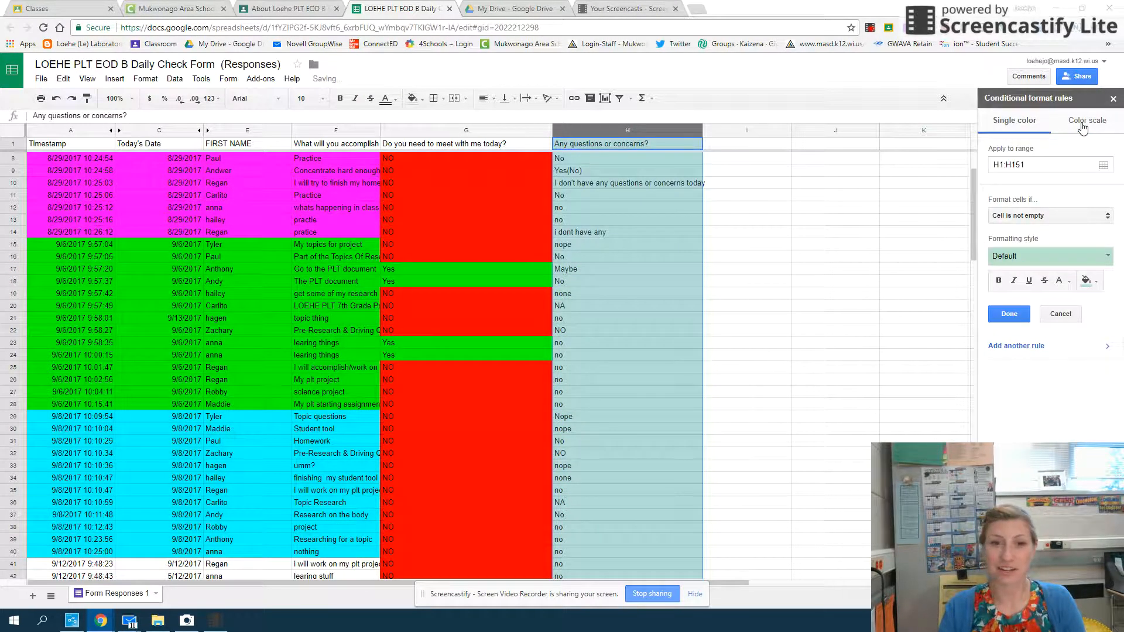
left_click(1051, 216)
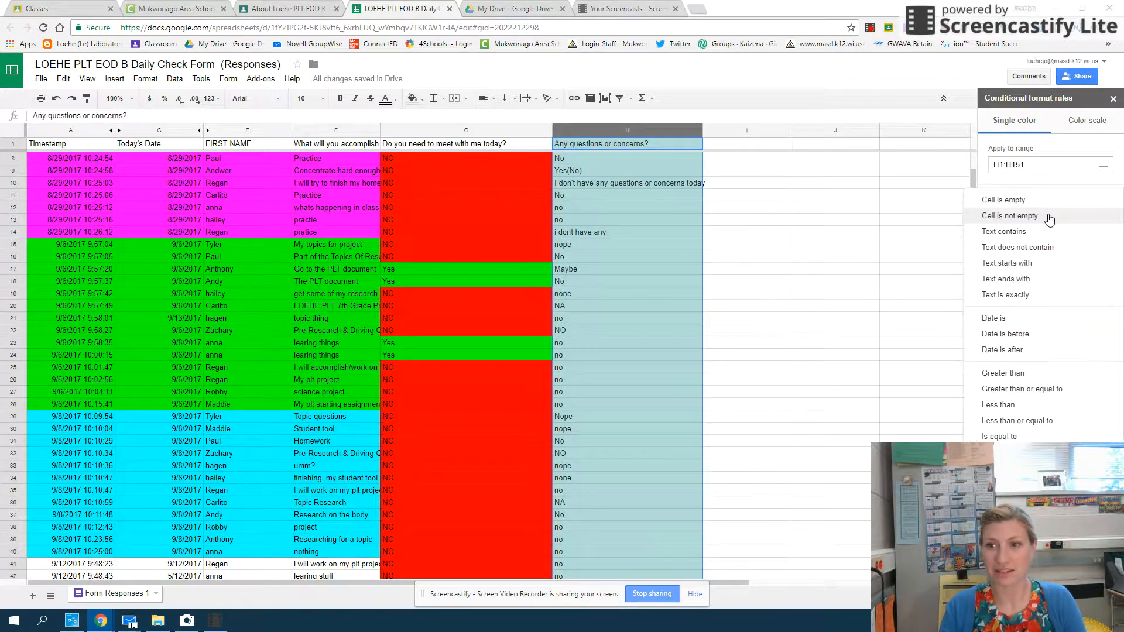
left_click(1017, 265)
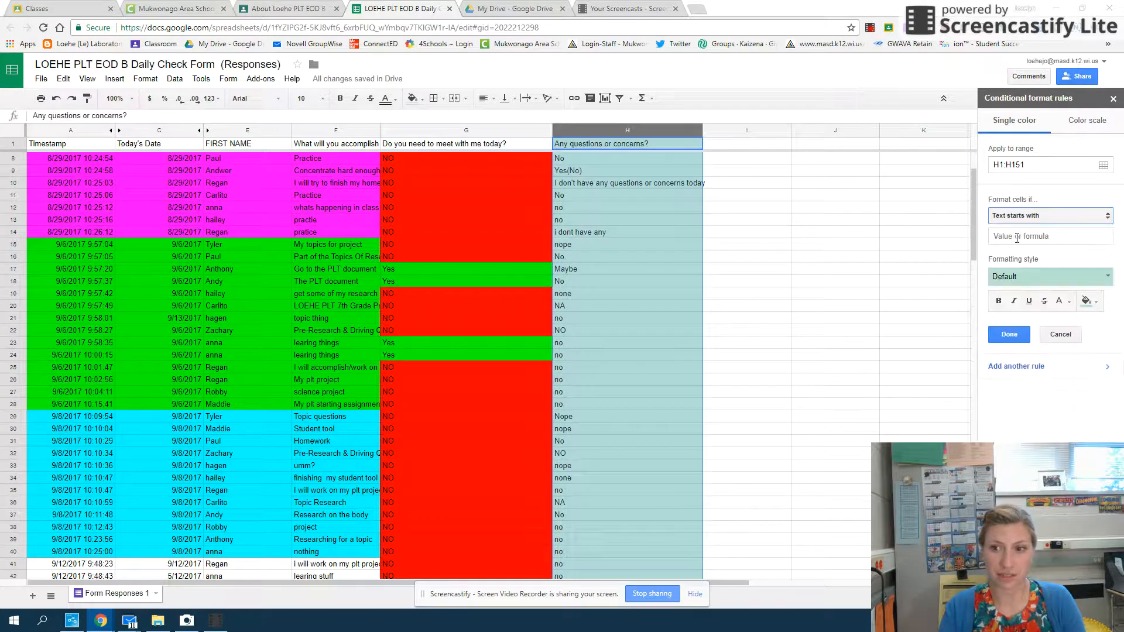
left_click(1018, 236)
type("N")
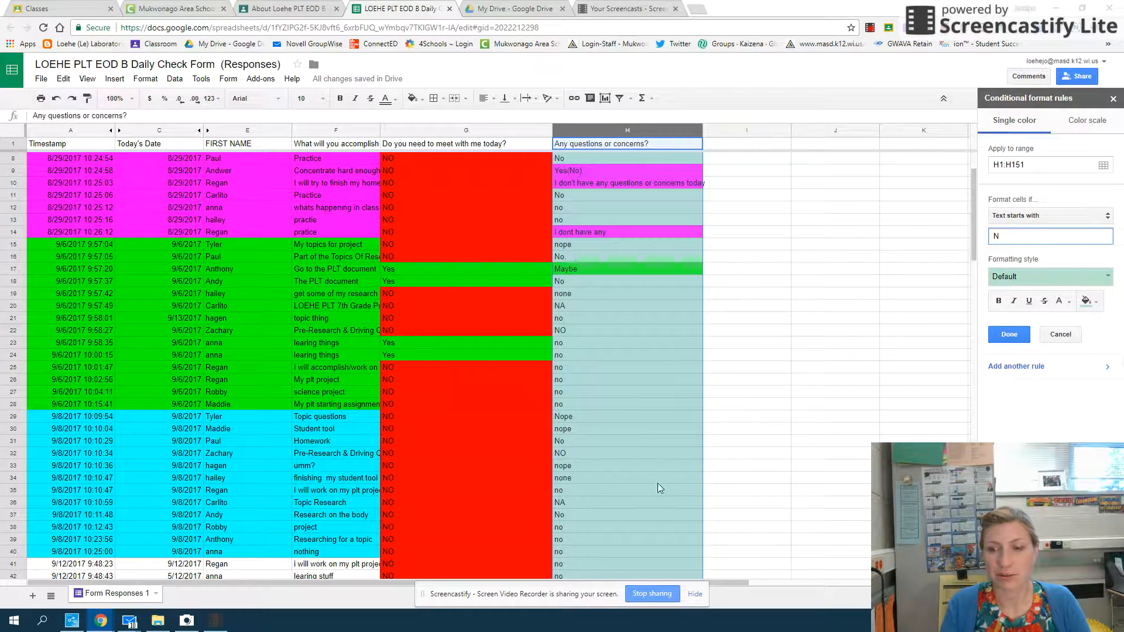
- Give the "N" rule a dark red fill and save it
left_click(1092, 303)
left_click(1095, 306)
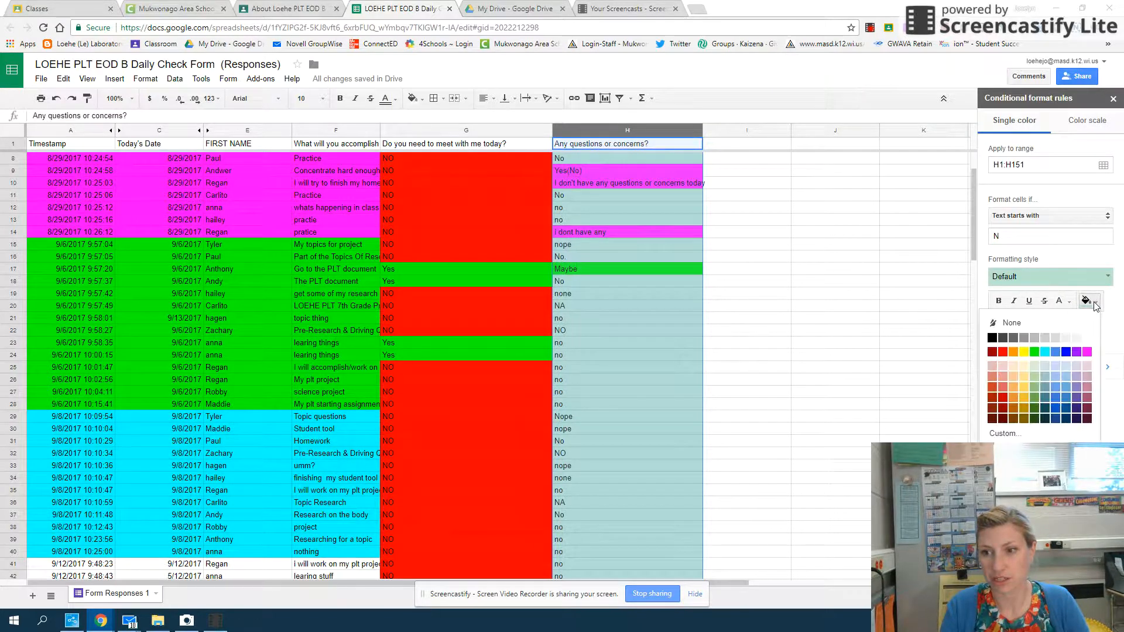
left_click(1003, 376)
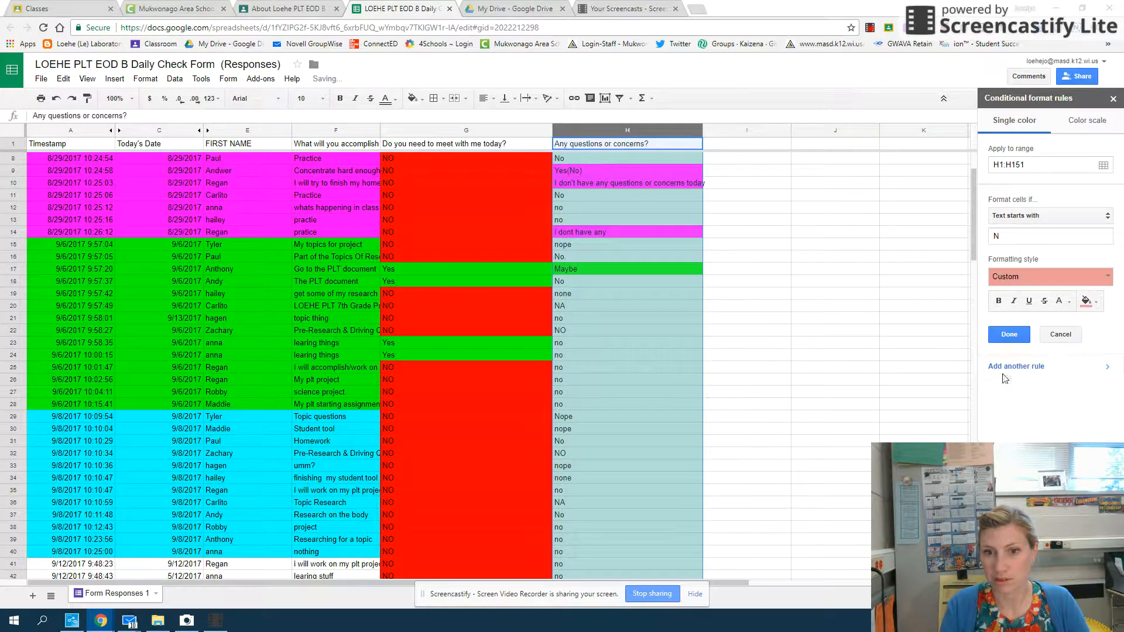
left_click(1093, 304)
left_click(1003, 407)
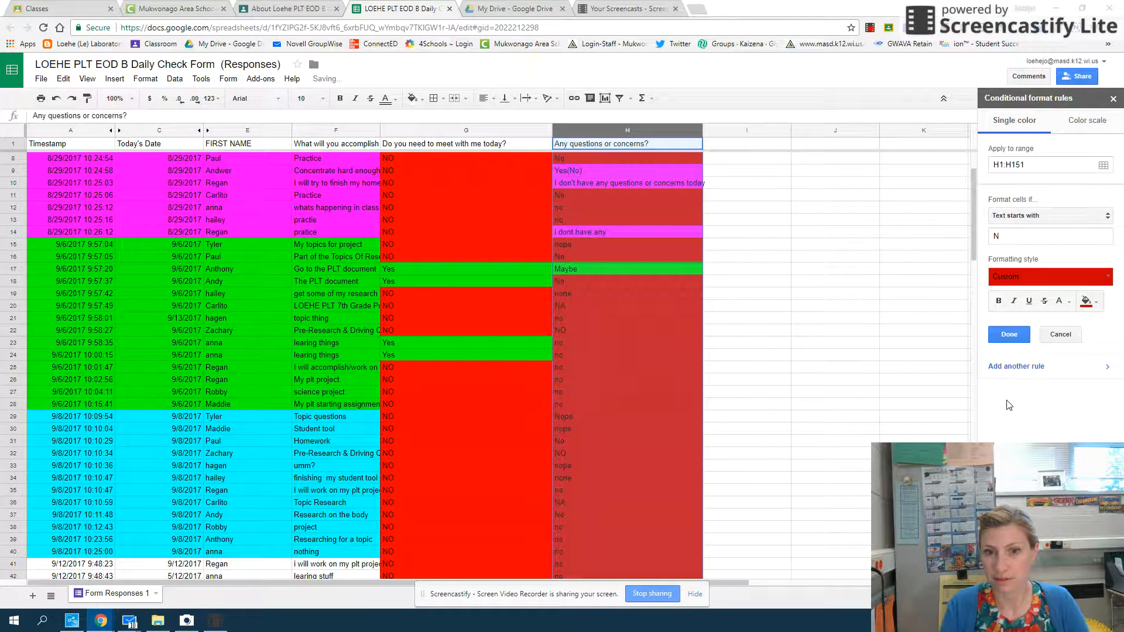
left_click(1008, 335)
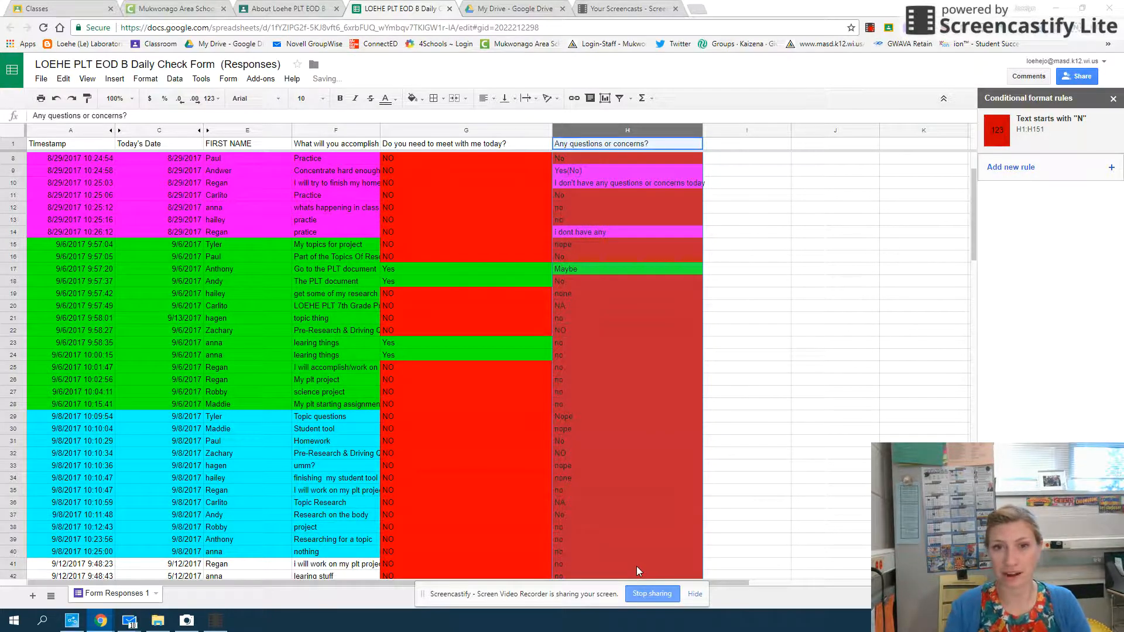
left_click(192, 622)
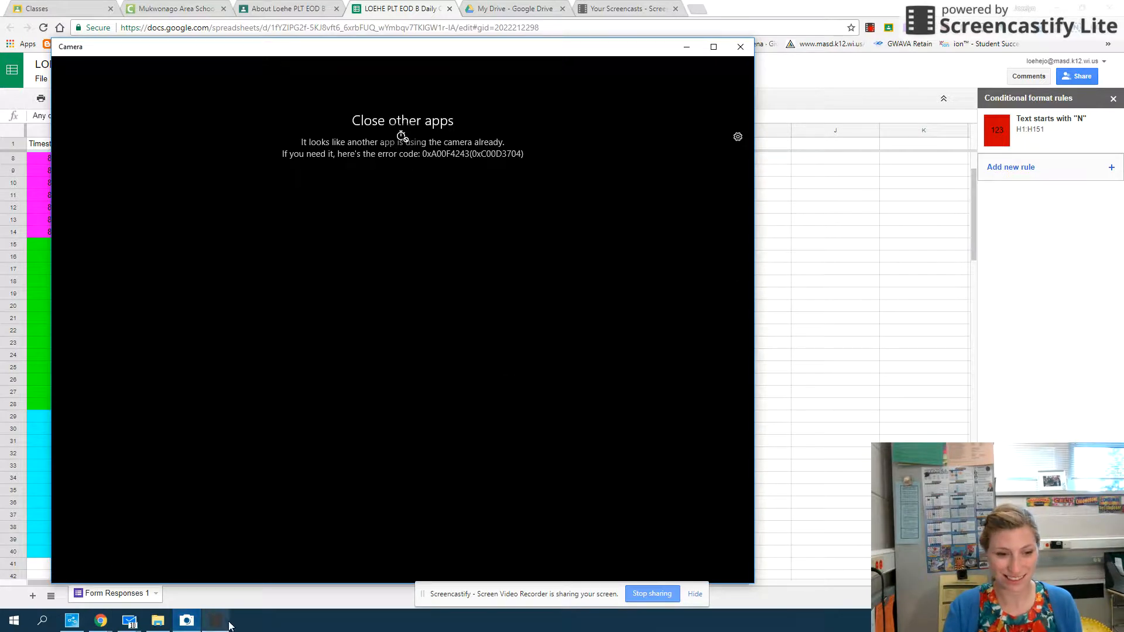